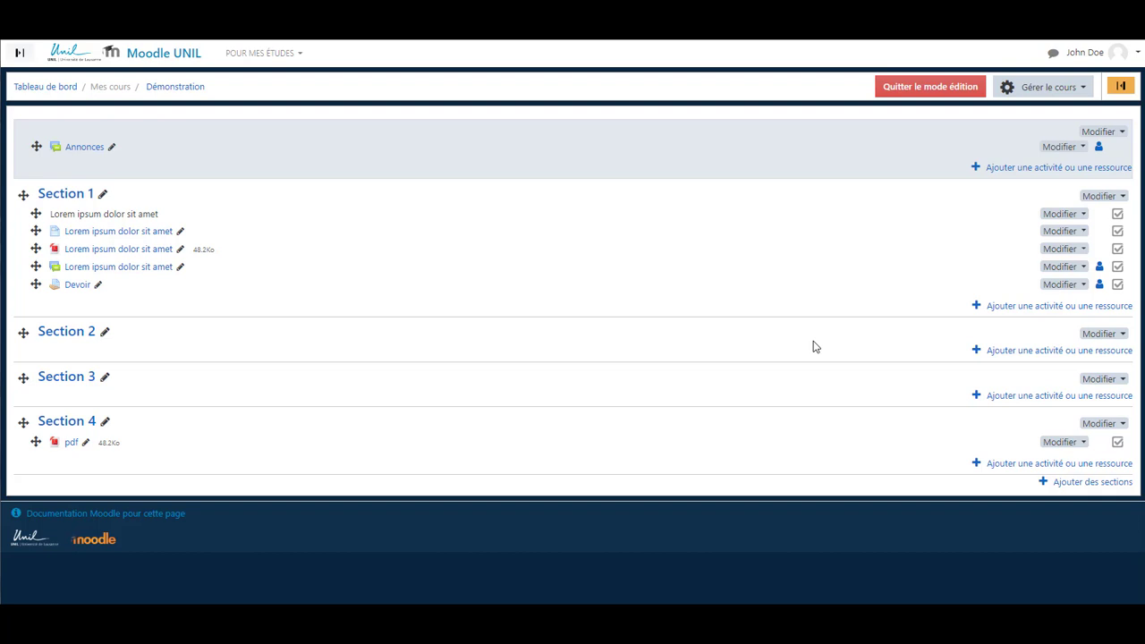
Open the settings of the Devoir assignment in Section 1 and expand the Note section.
click(1061, 284)
click(940, 311)
scroll(913, 294, down, 4)
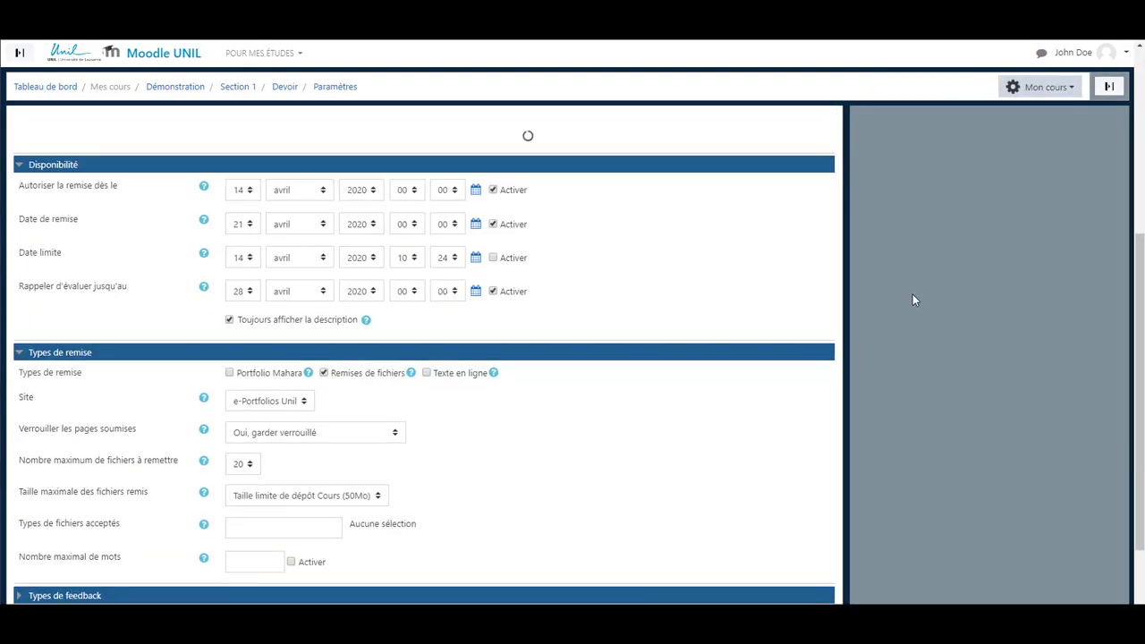
scroll(913, 301, down, 5)
click(423, 471)
scroll(424, 478, down, 3)
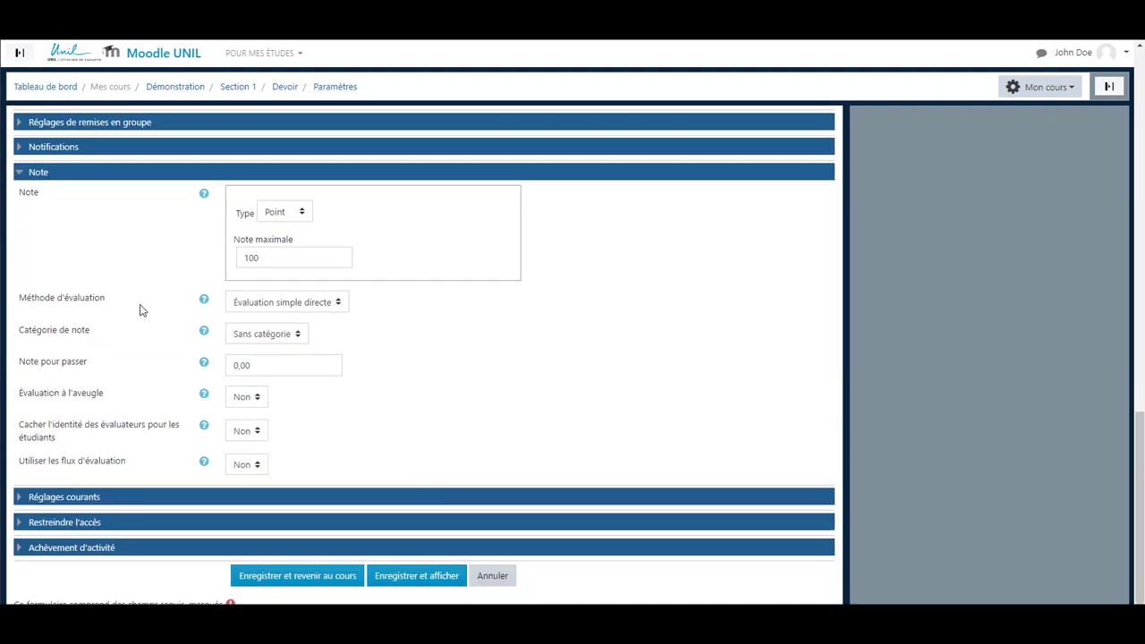
Set the assignment's grading method to Grille d'évaluation, then save and display the assignment.
click(247, 305)
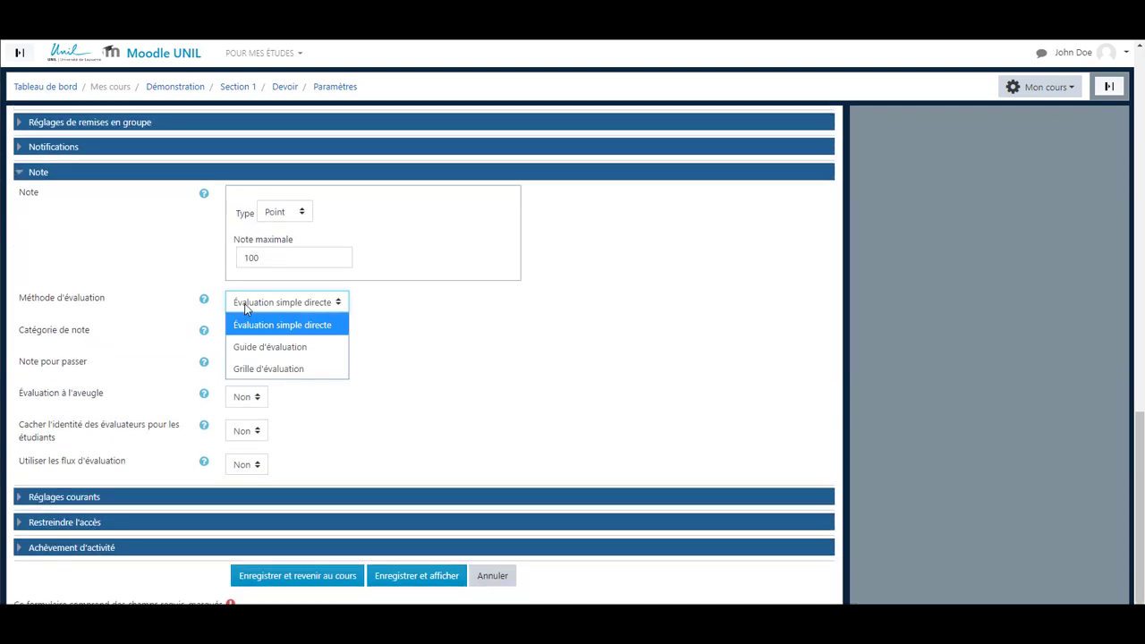
click(310, 373)
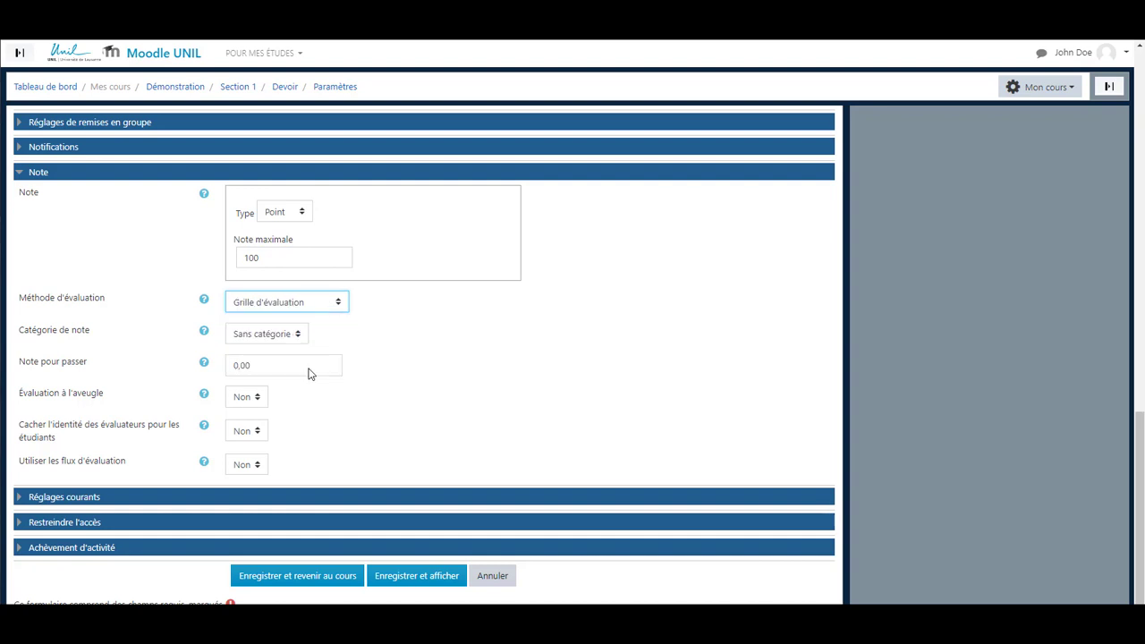
click(411, 583)
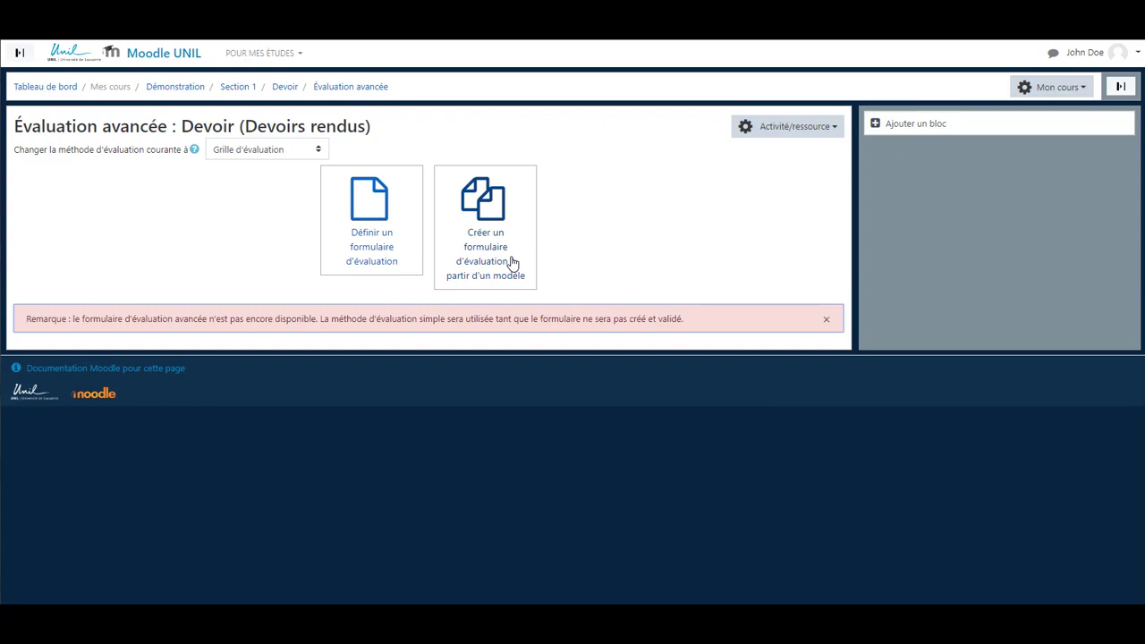
Start defining a new grading form from scratch and name it Lorem, leaving the description empty.
click(374, 273)
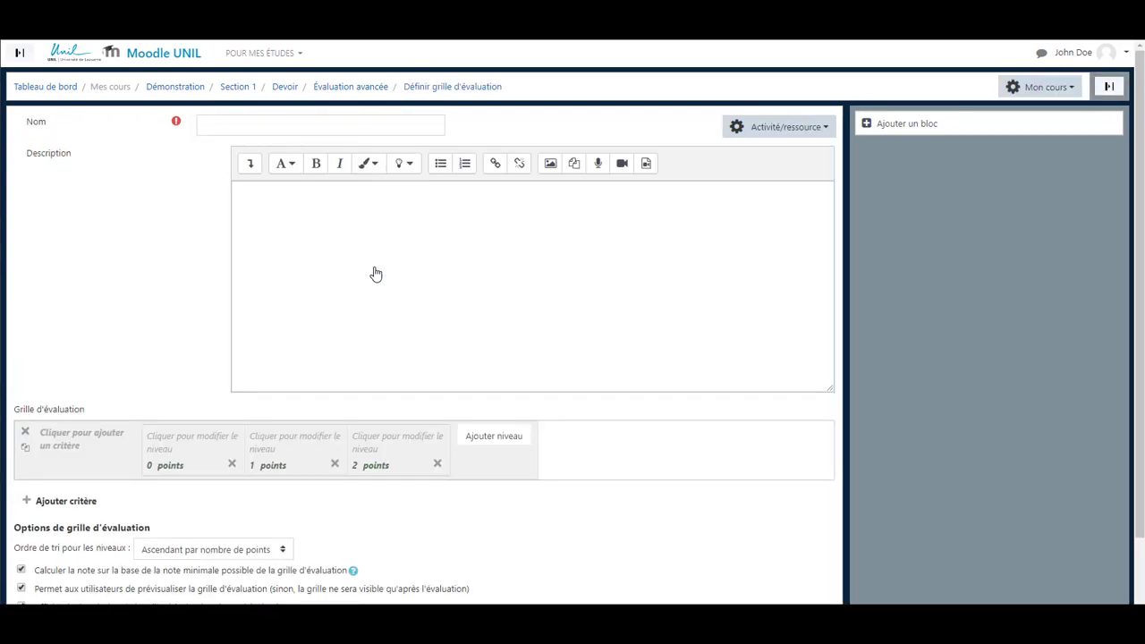
click(254, 132)
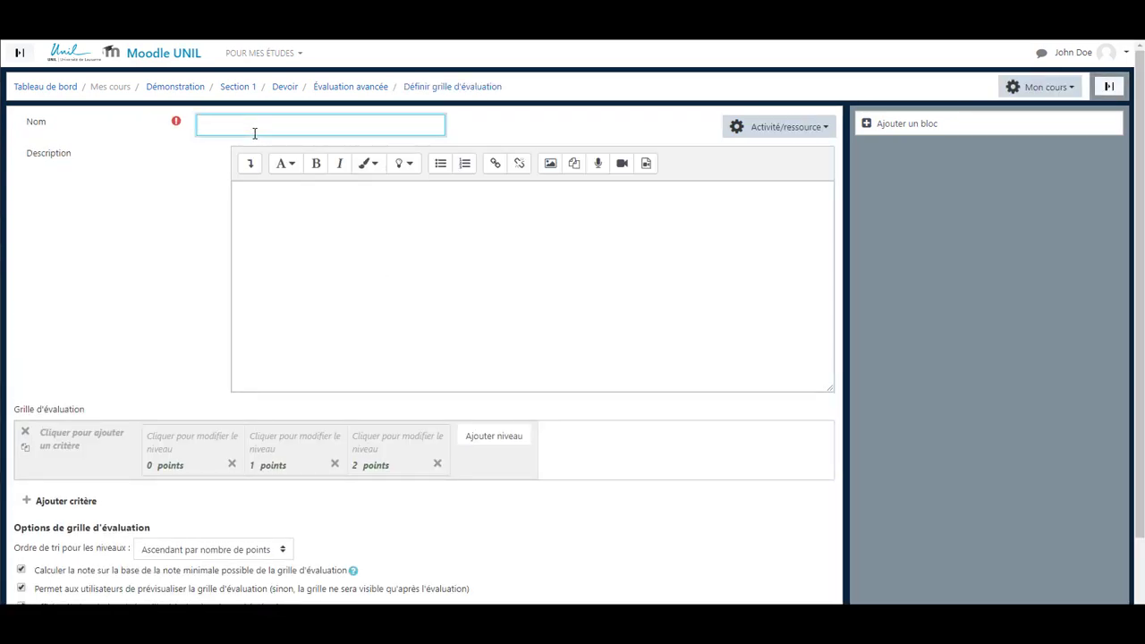
text(Lorem)
click(297, 197)
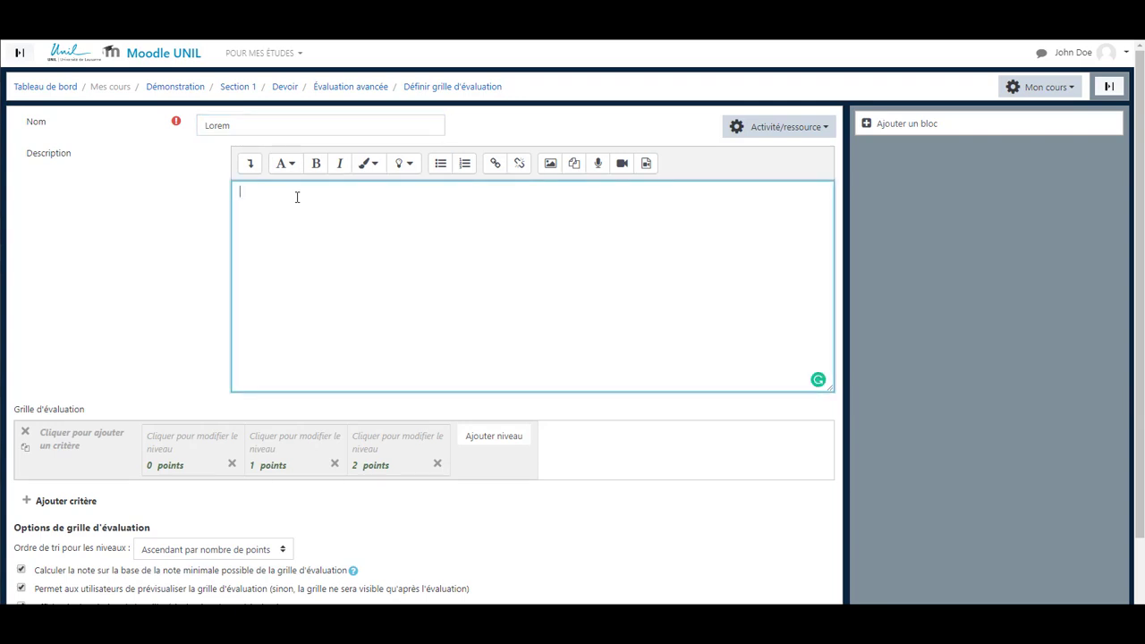
Name the rubric's first criterion Lorem and enter Lorem as the definition of its 0, 1 and 2 point levels.
scroll(297, 197, down, 2)
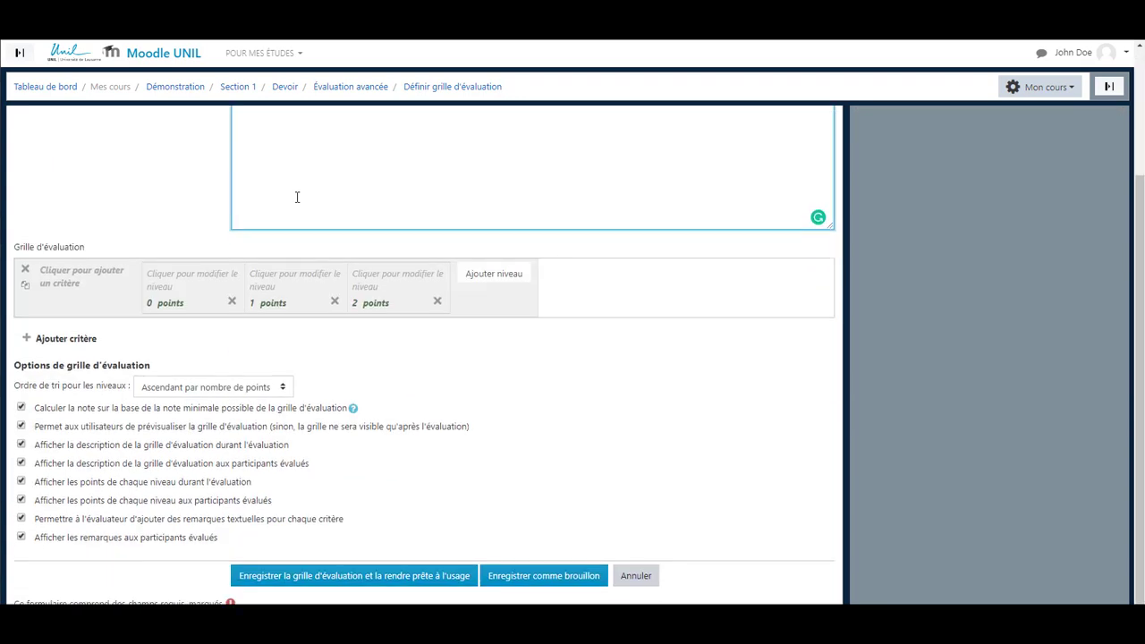
click(96, 278)
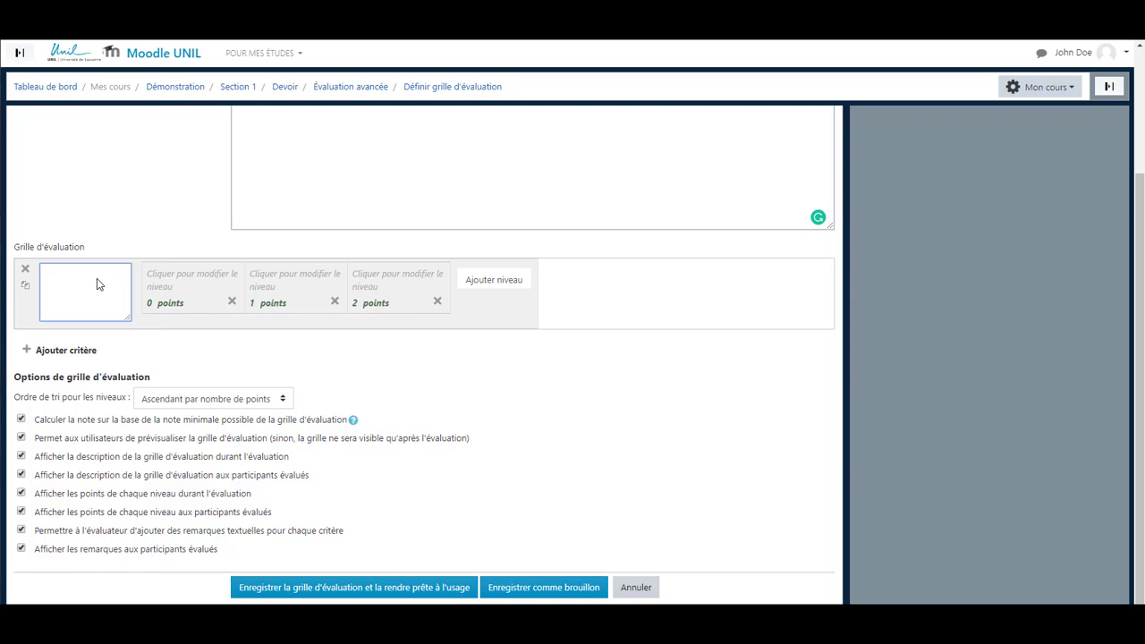
text(Lorem)
click(156, 286)
text(Lorem)
click(246, 282)
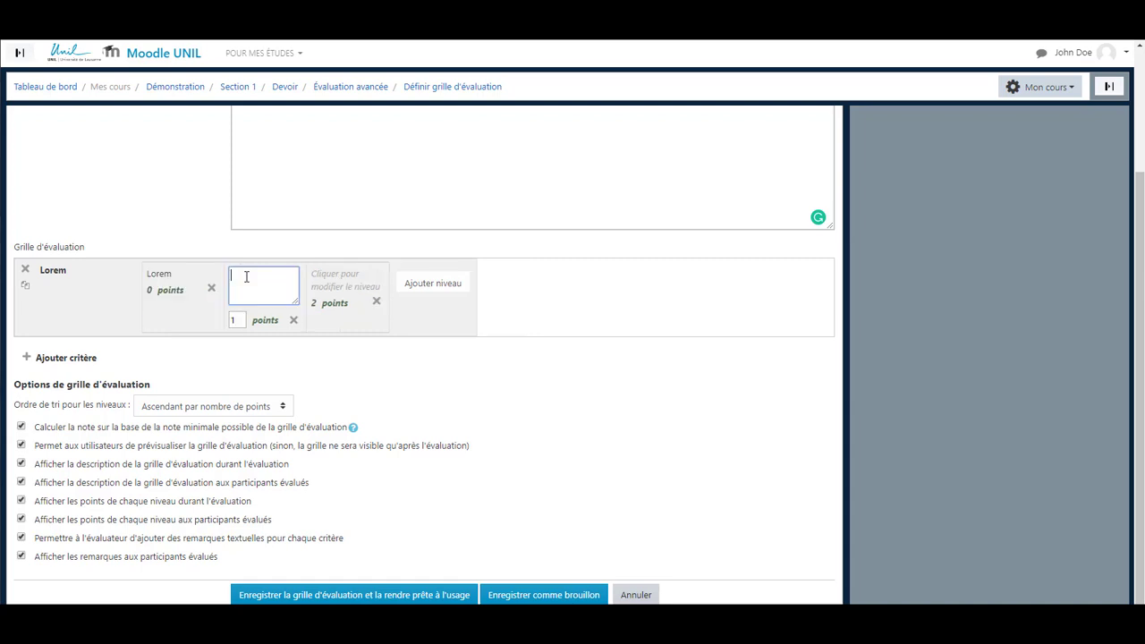
text(Lorem)
click(352, 275)
text(Lorem)
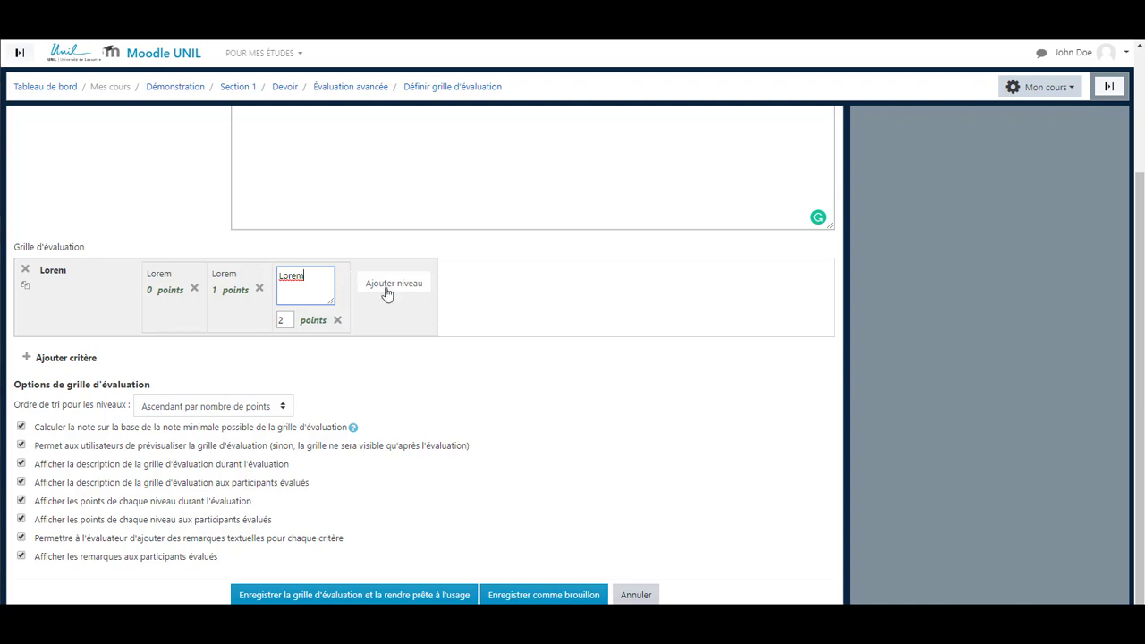
Add a fourth level to the Lorem criterion and delete that level again.
click(385, 292)
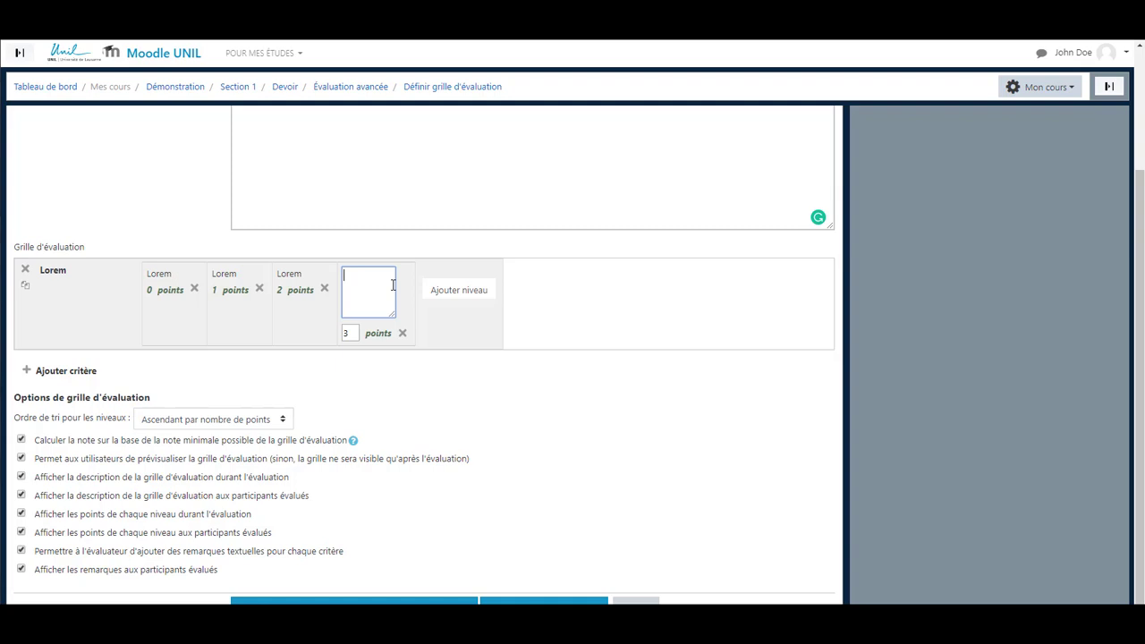
click(399, 337)
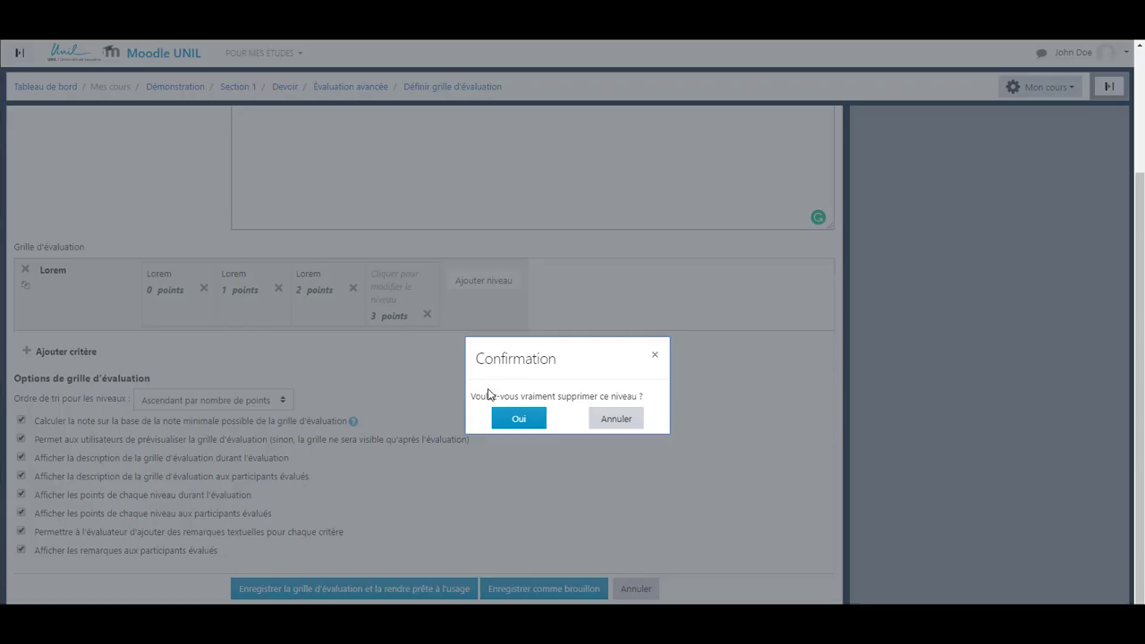
click(513, 421)
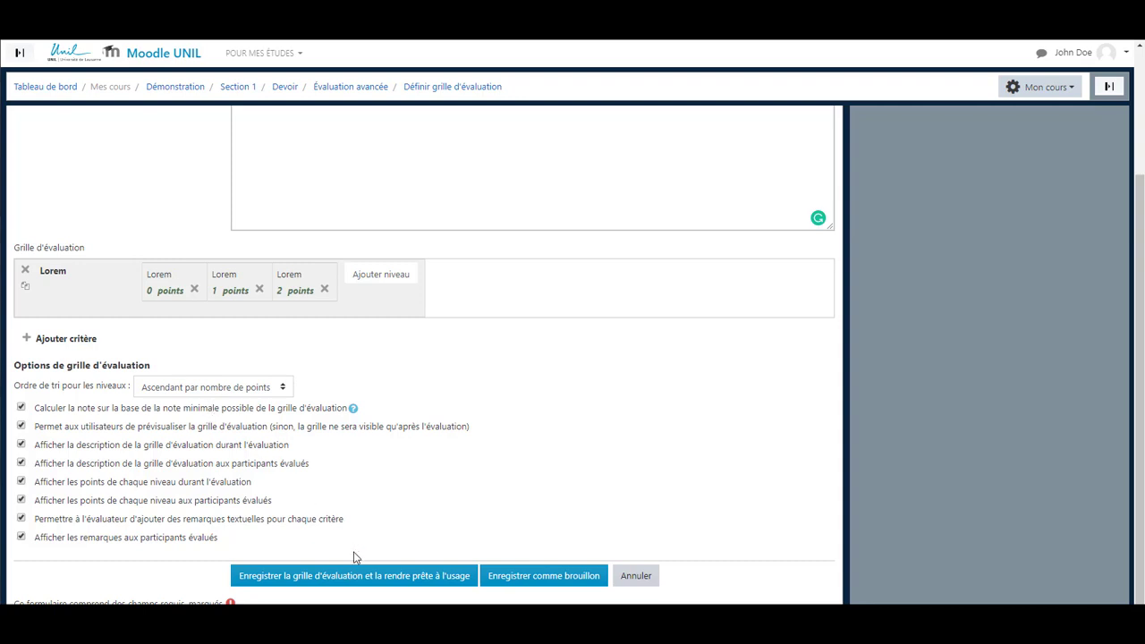
Save the rubric as ready for use and look through the assignment's management options.
click(400, 575)
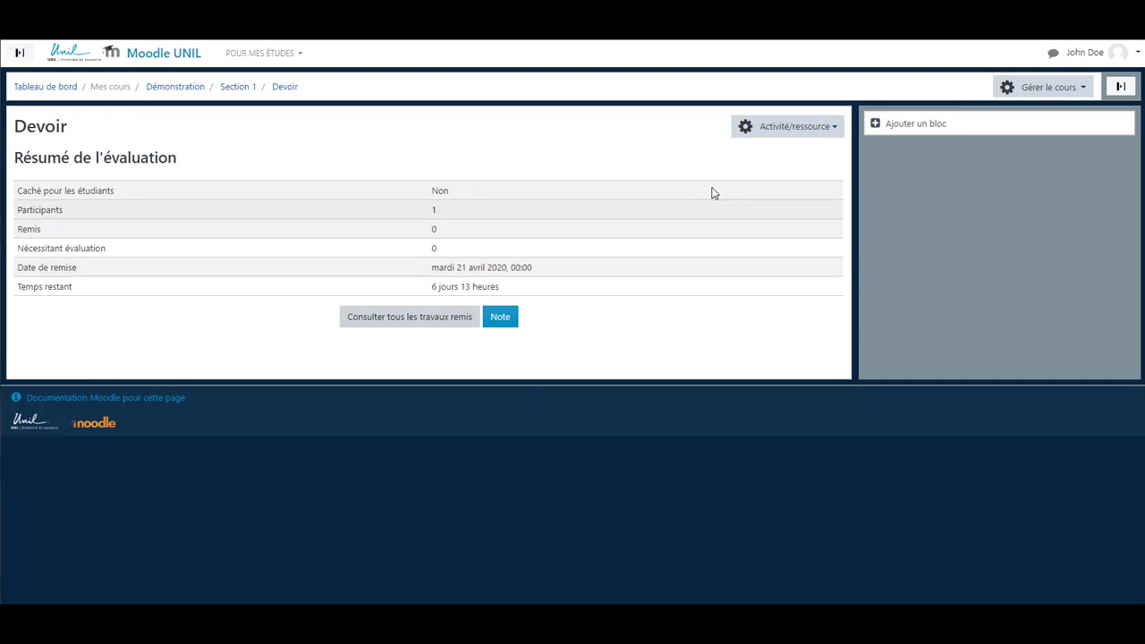
click(791, 130)
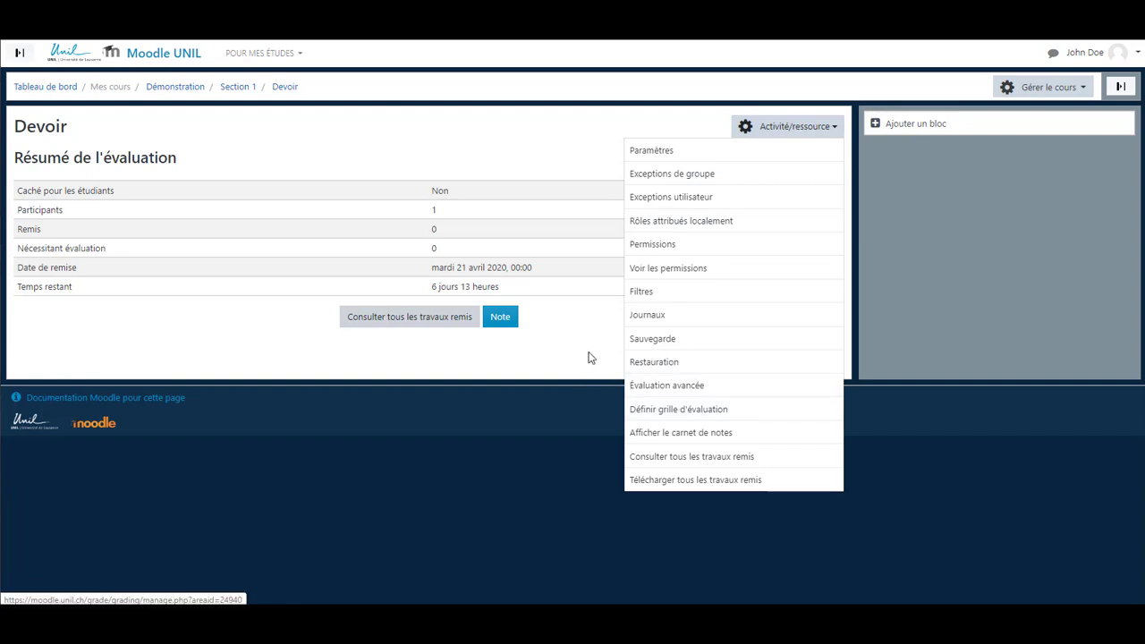
key(Escape)
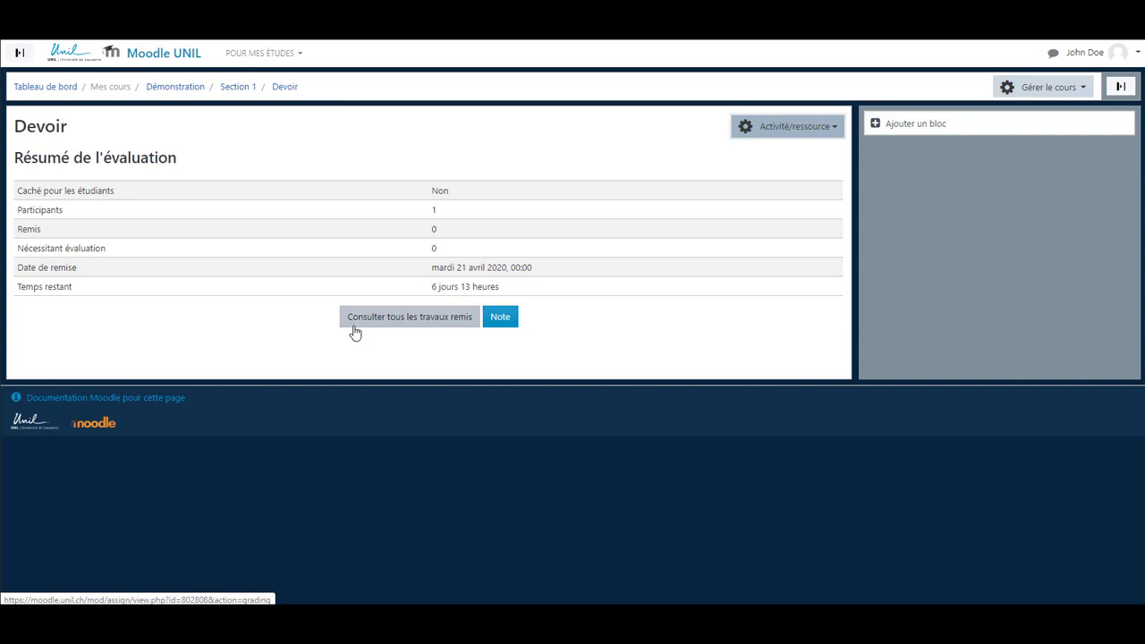
Grade the student's submission with the criterion's 1-point level, fill in its remark box and save the grade.
click(495, 318)
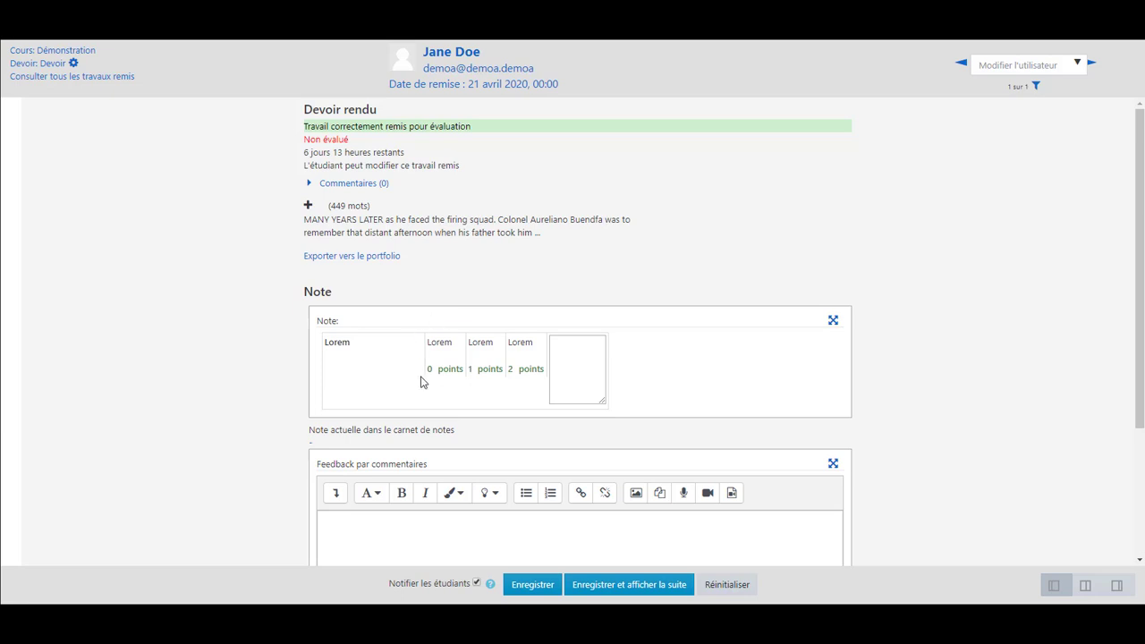
click(490, 362)
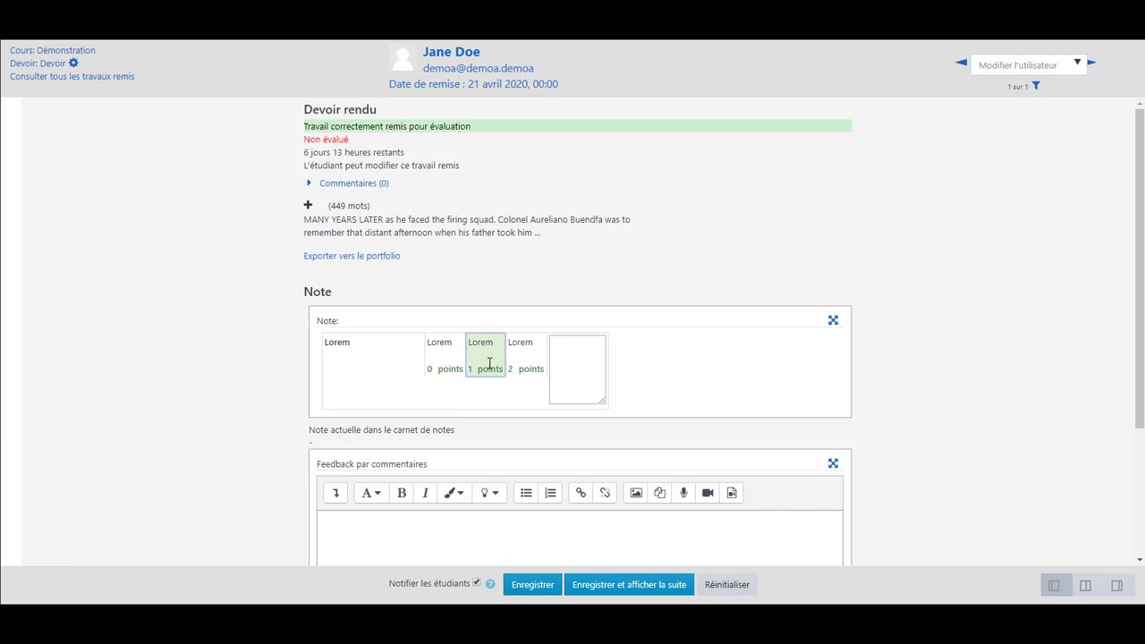
click(564, 365)
key(Return)
key(Return)
key(Return)
key(Return)
key(Return)
key(Return)
key(Return)
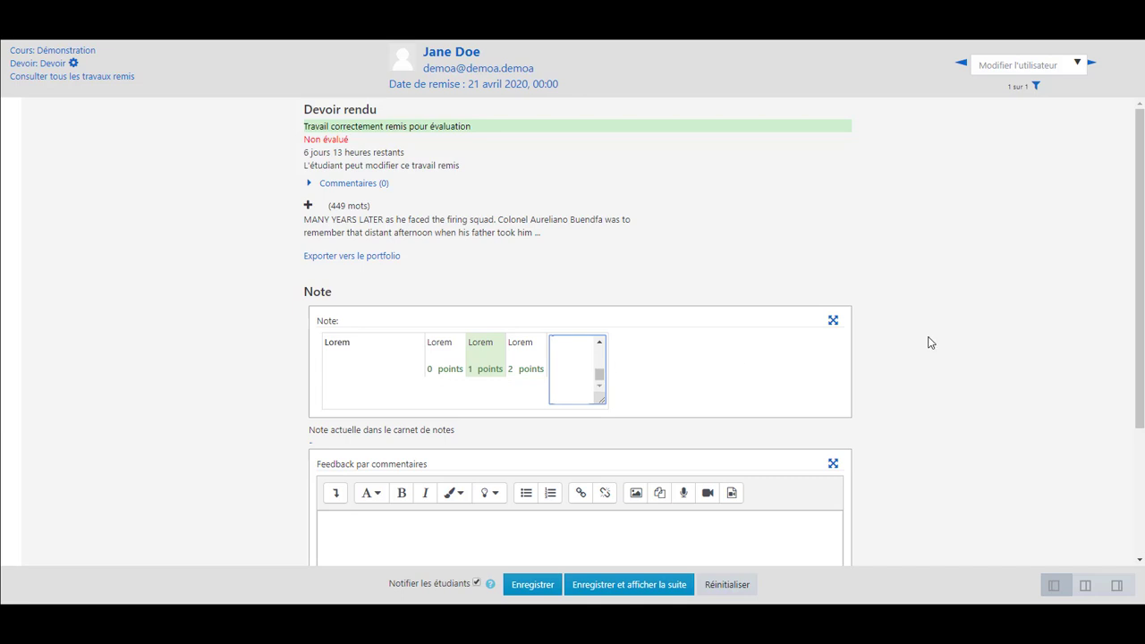
scroll(984, 355, down, 2)
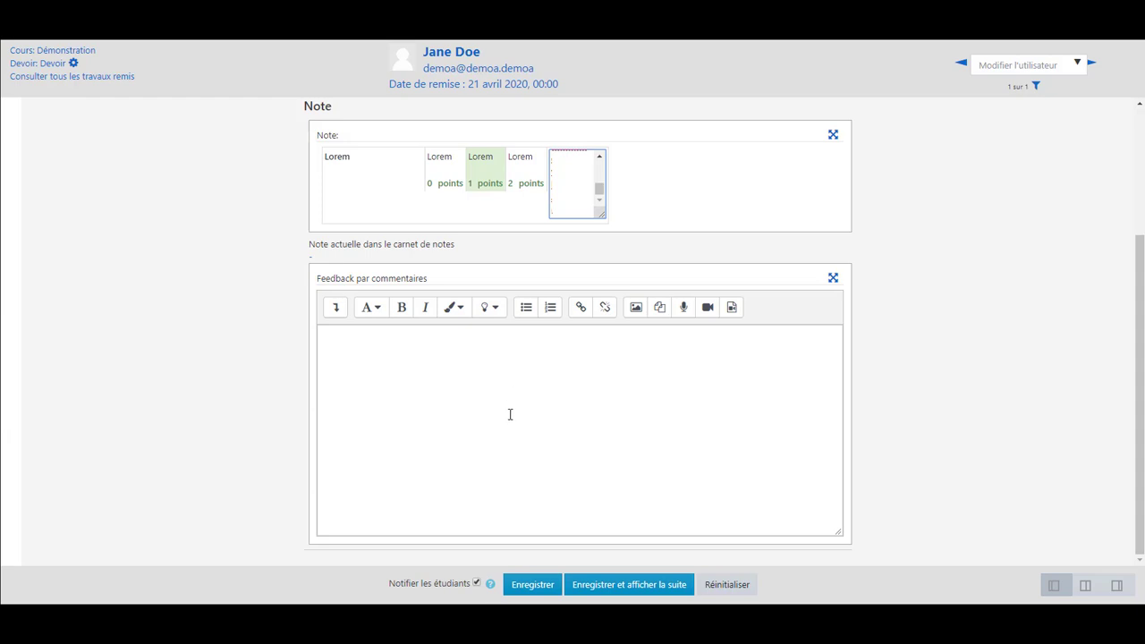
click(542, 588)
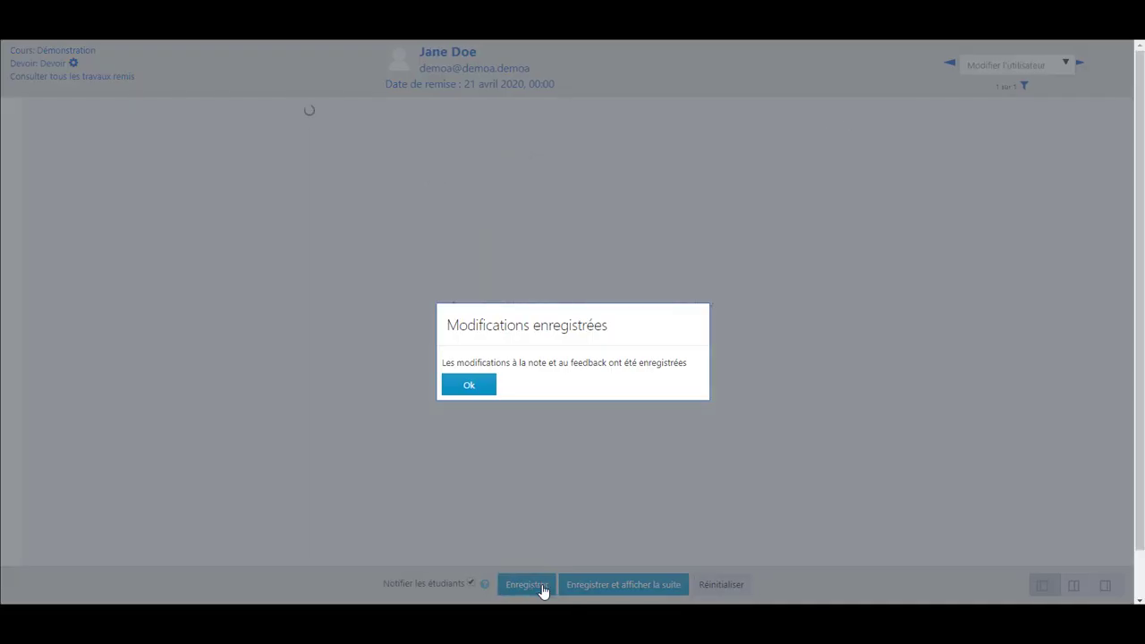